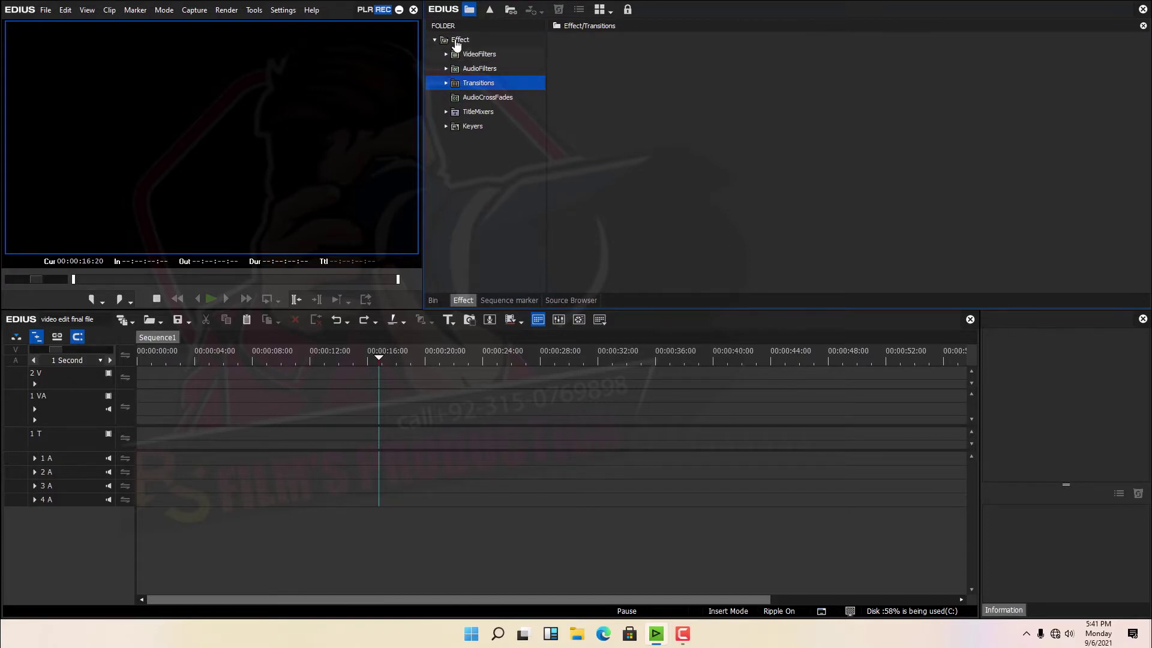
- Examine the effect categories and look through all the filters in the VideoFilters folder
left_click(457, 42)
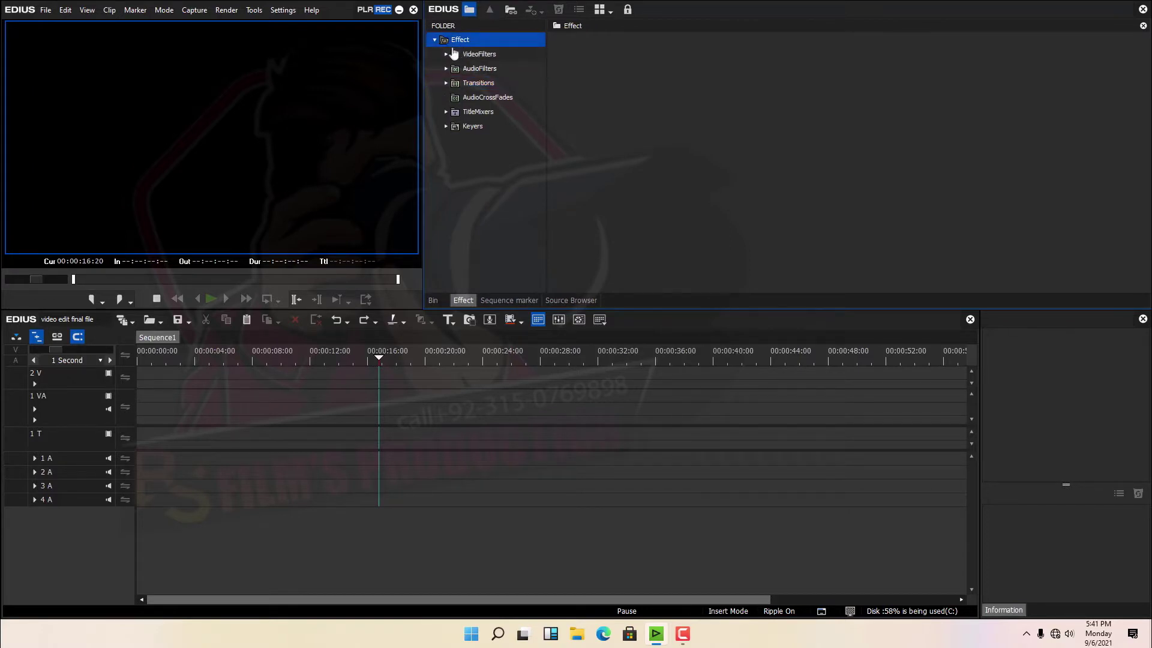
left_click(434, 40)
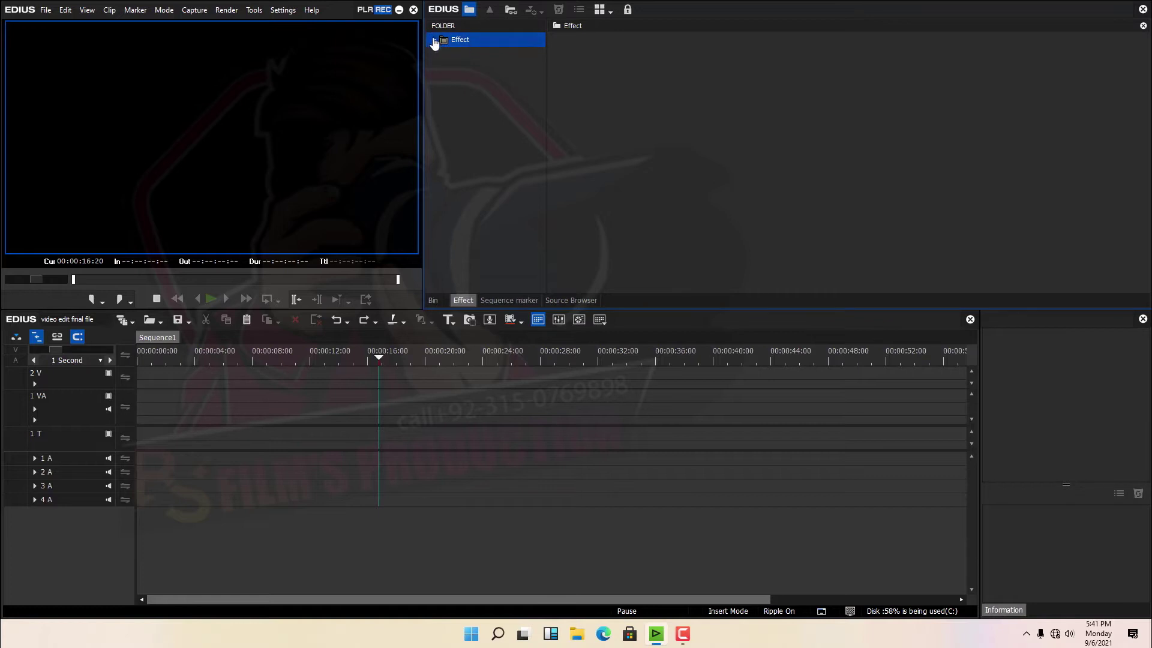
left_click(435, 40)
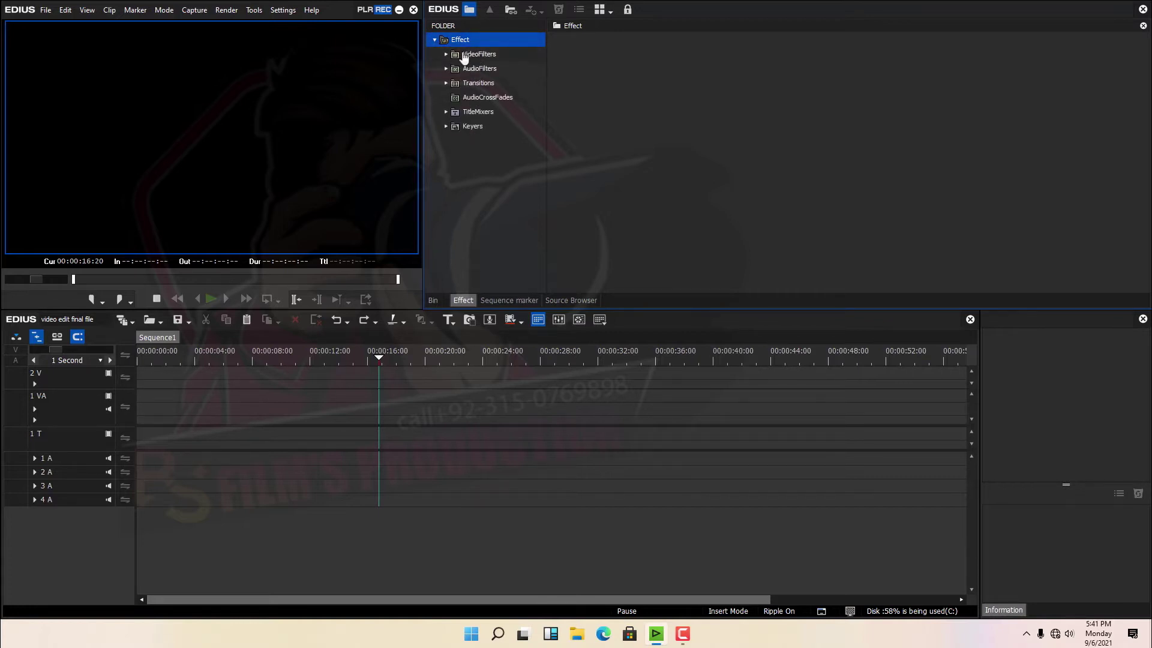
left_click(463, 56)
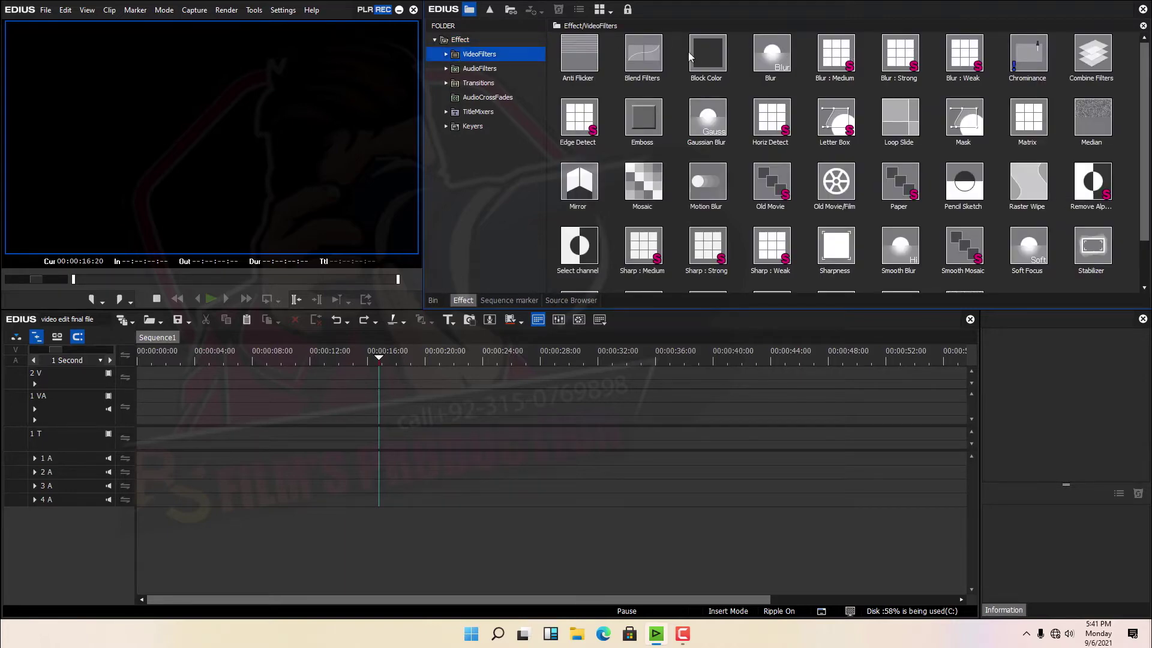
scroll(960, 93, "down", 1)
scroll(959, 105, "up", 1)
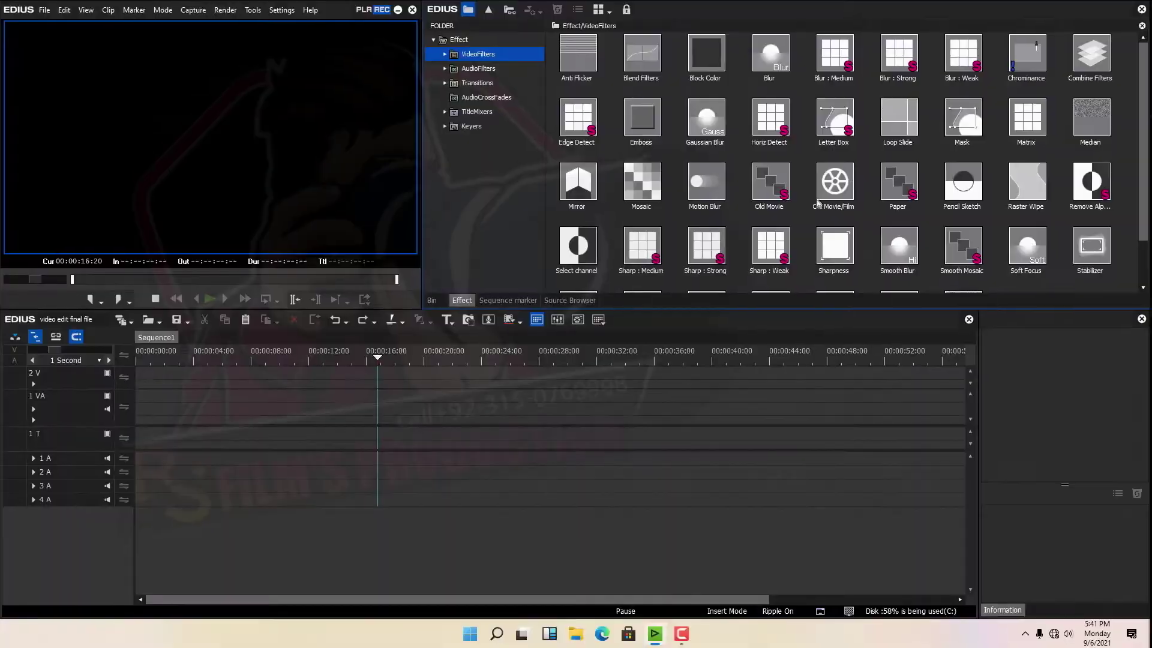
scroll(731, 112, "down", 1)
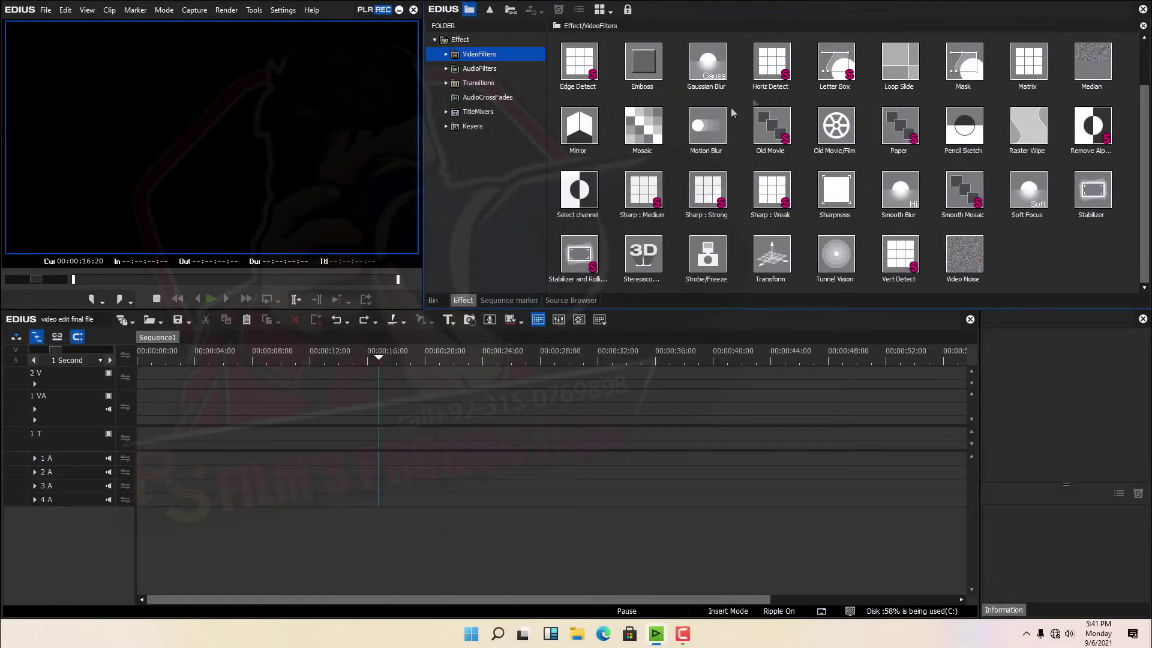
scroll(757, 153, "up", 1)
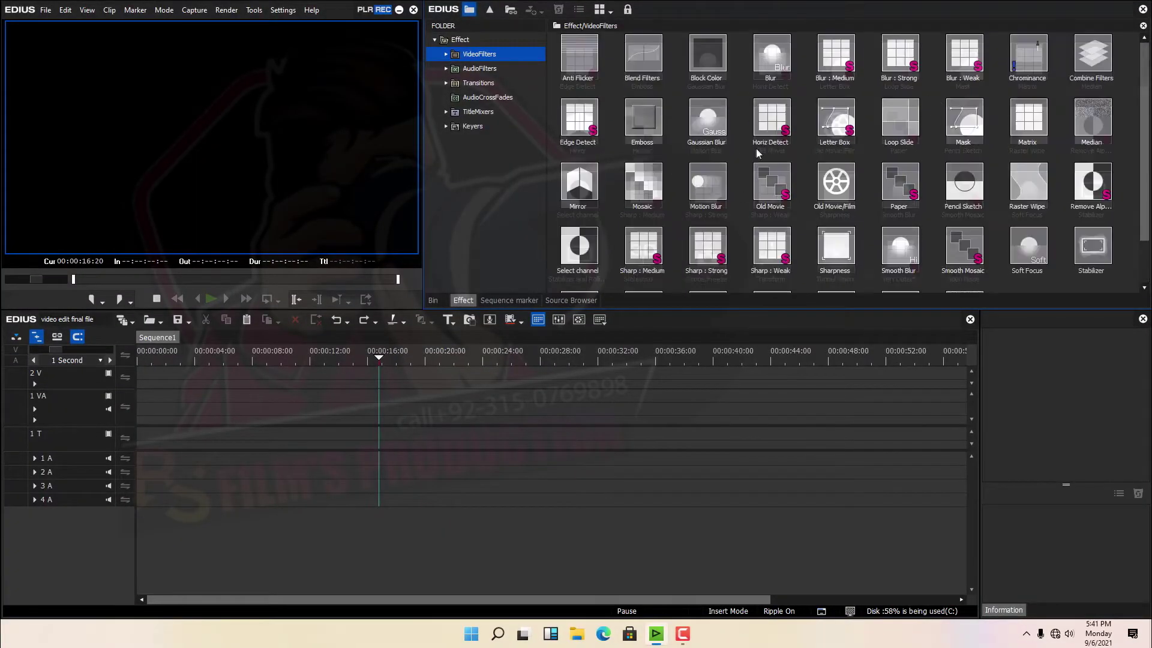
mouse_move(921, 140)
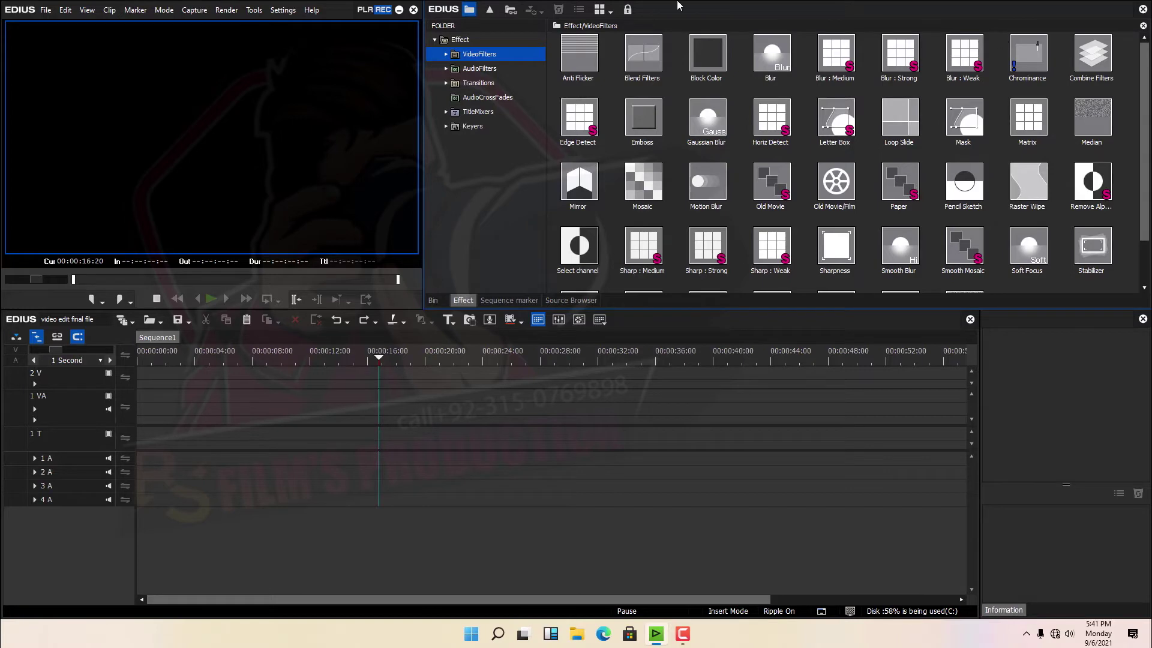
- Examine the VideoFilters subfolders, including Color Correction, NewBlue Essentials, Ignite - 360° Video and Ignite - Stylize, and collapse the folder again
left_click(446, 55)
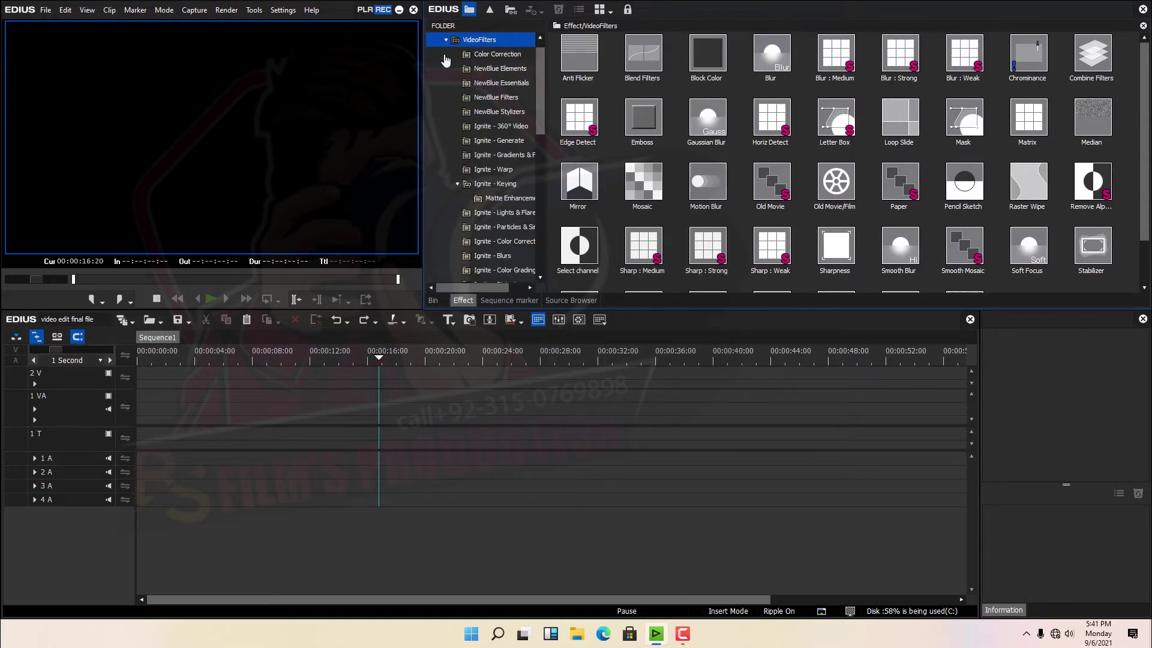
left_click(491, 54)
left_click_drag(1097, 204, 556, 33)
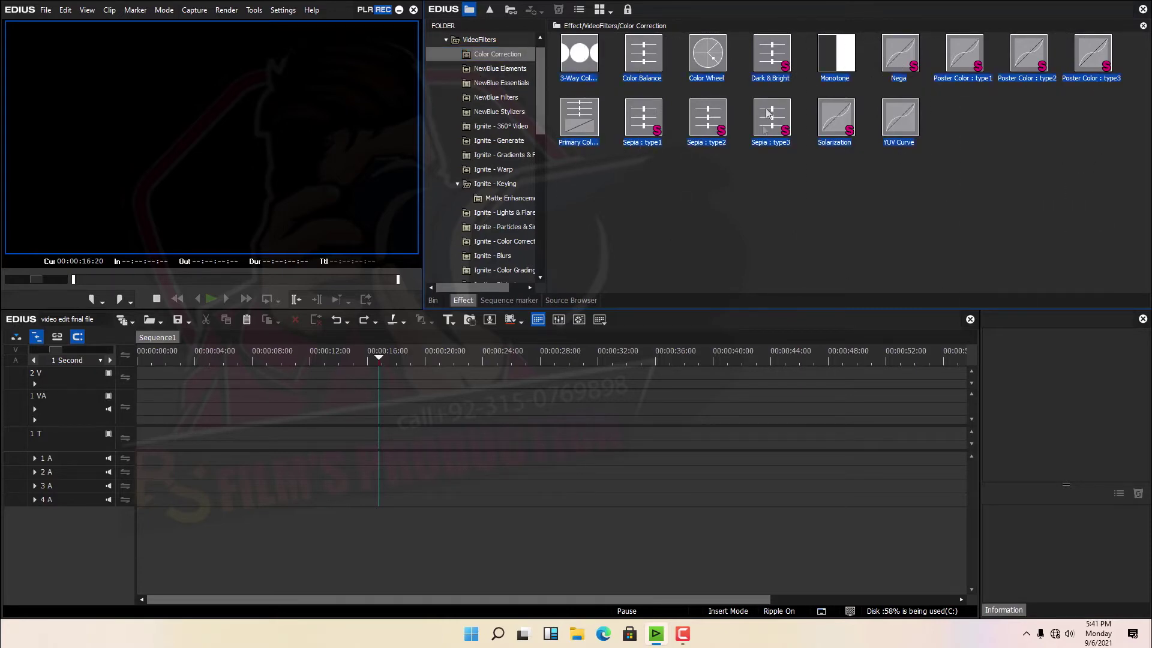
left_click(500, 70)
left_click(502, 86)
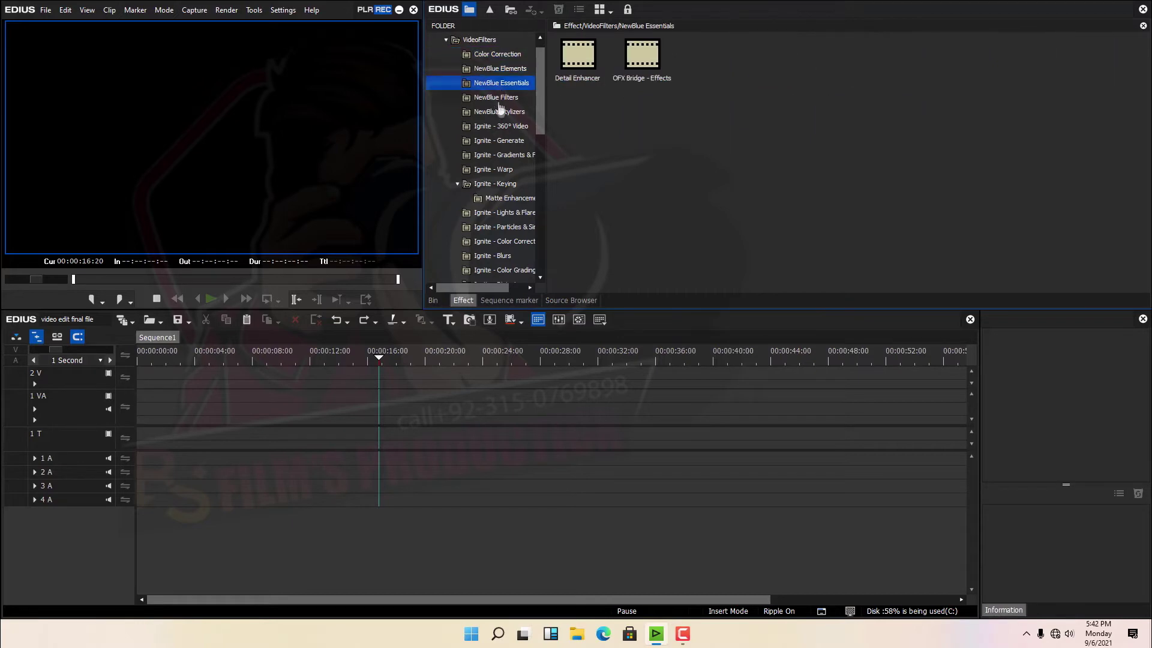
left_click(504, 129)
scroll(504, 144, "down", 2)
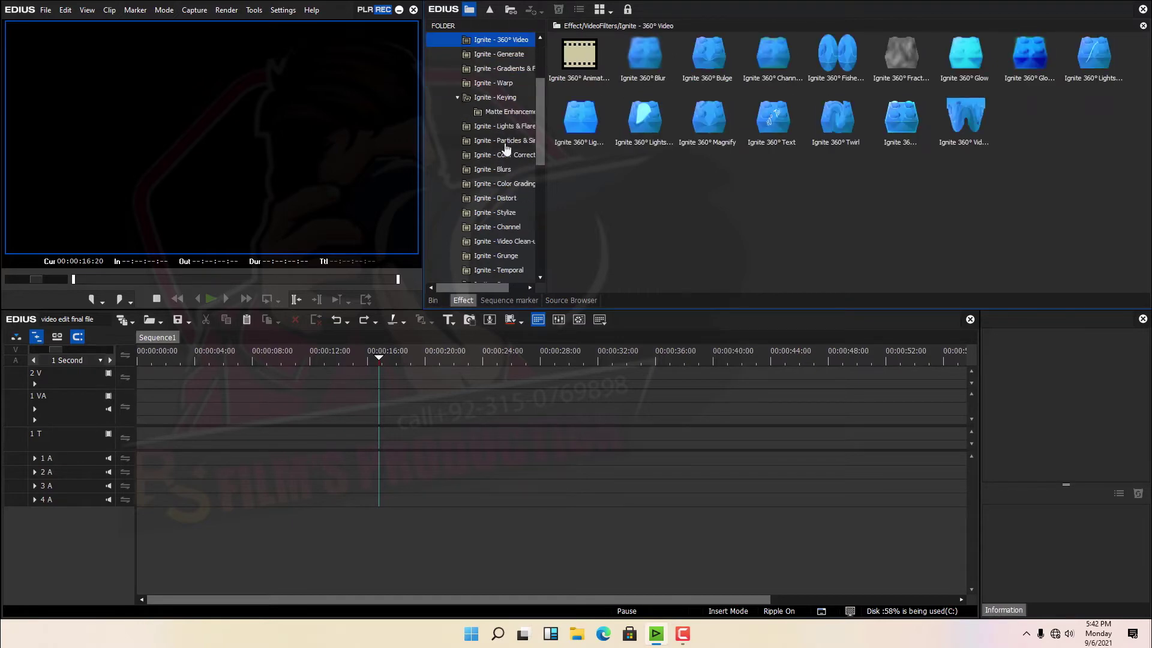
left_click(504, 142)
left_click(502, 183)
scroll(501, 180, "down", 1)
left_click(498, 170)
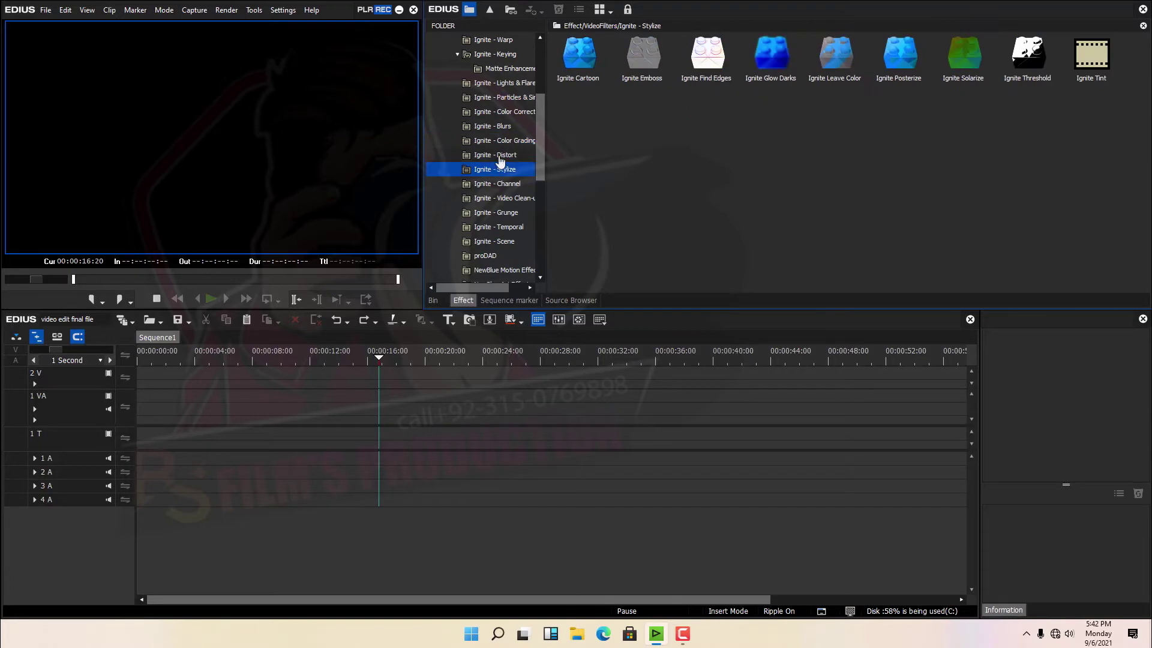
scroll(495, 158, "up", 4)
left_click(447, 54)
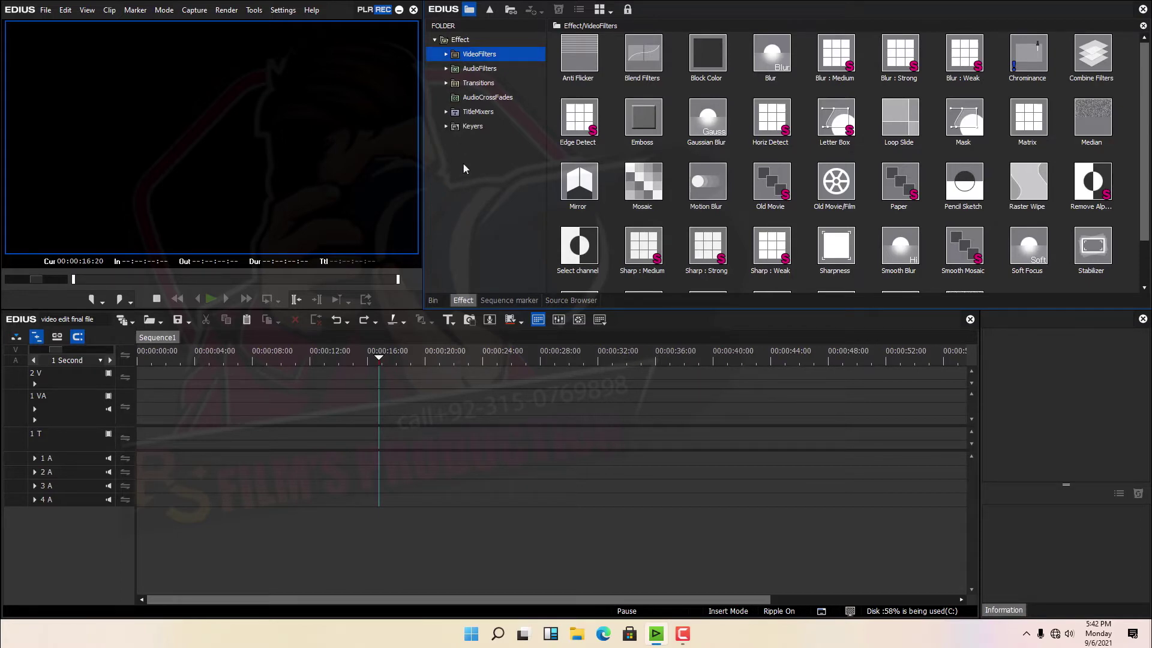
- Examine the audio effects in the AudioFilters folder and its Effects subfolder
left_click(466, 70)
left_click(446, 69)
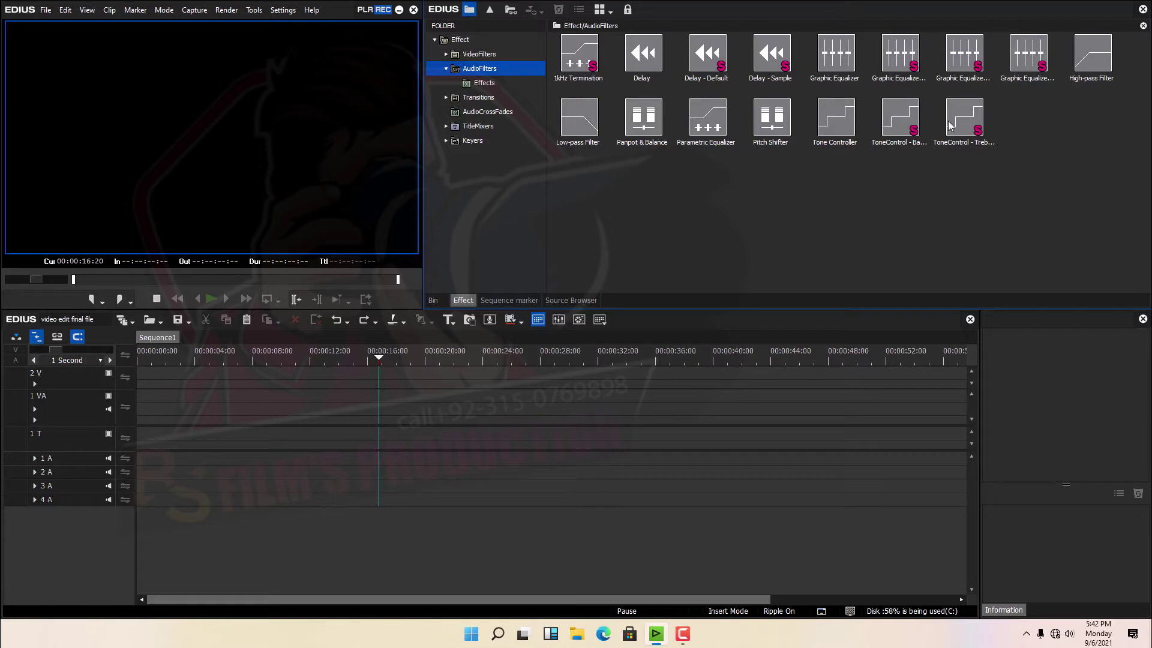
mouse_move(756, 132)
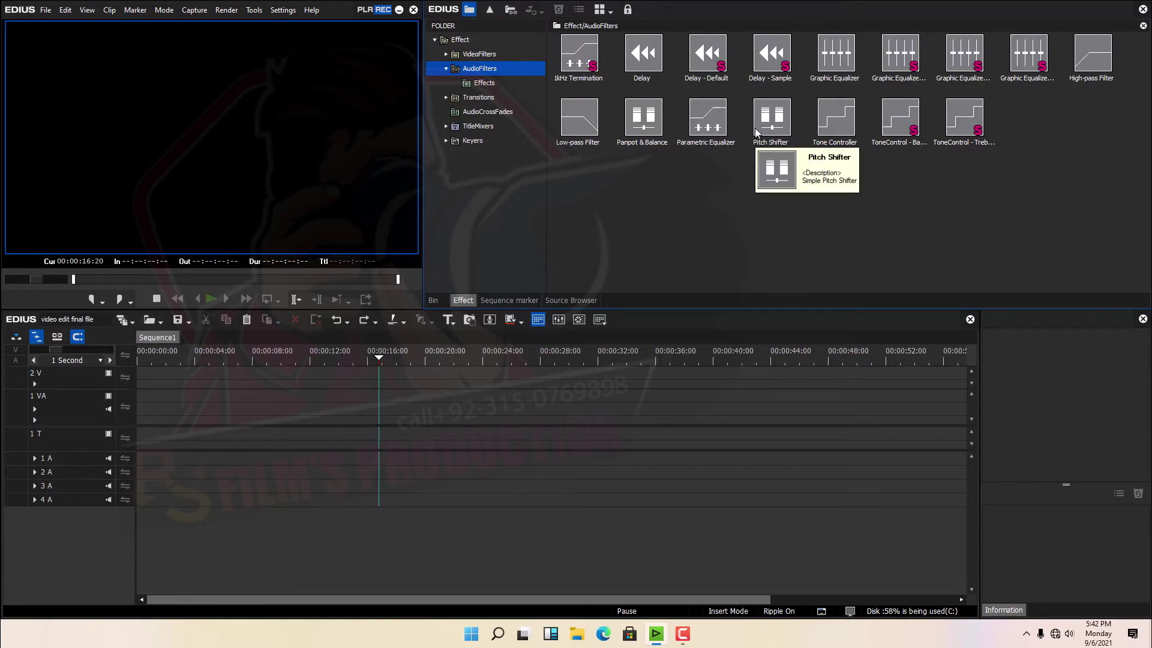
left_click(479, 83)
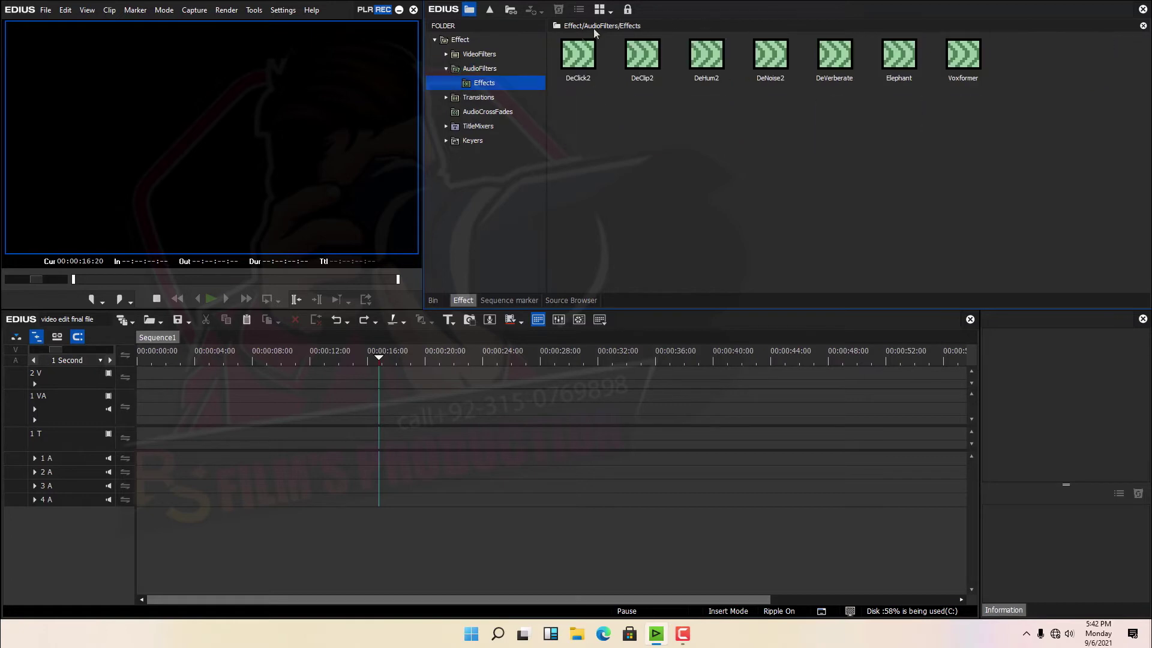
left_click(478, 68)
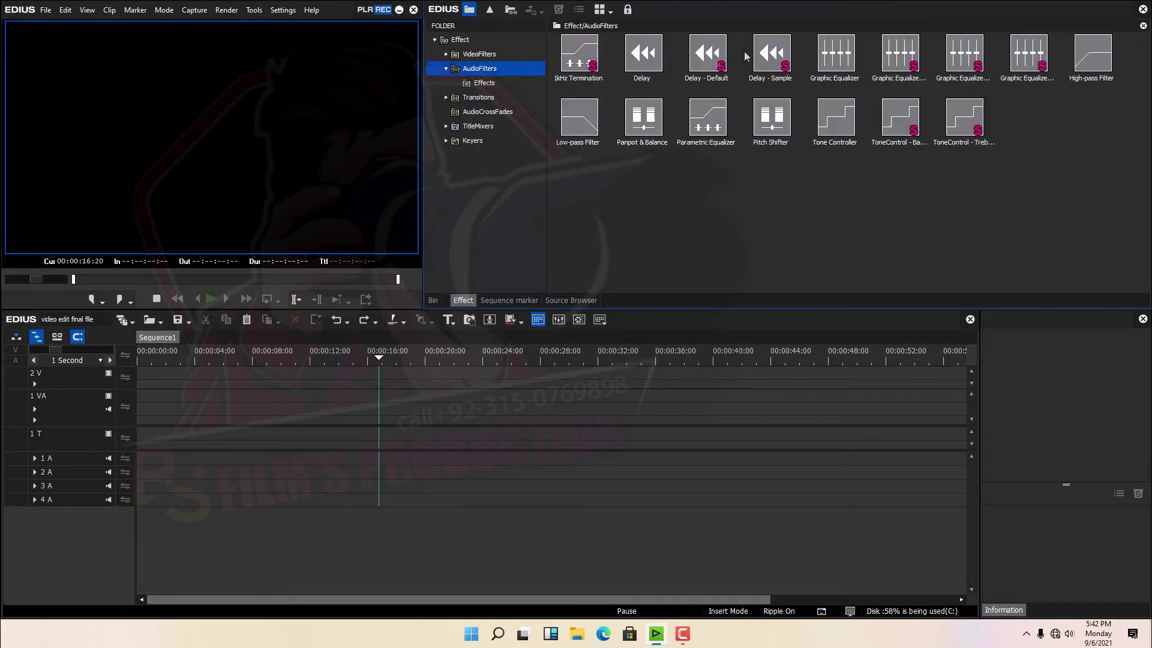
- Collapse AudioFilters, examine the Transitions folder with its 2D transitions and collapse it again
left_click(469, 101)
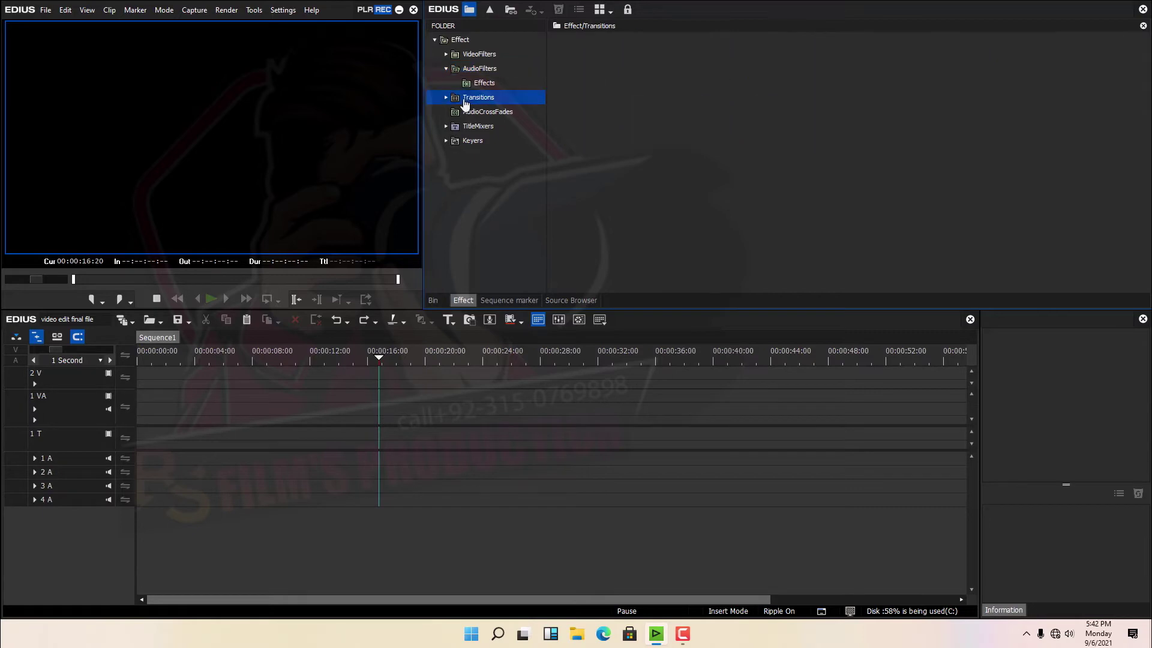
left_click(446, 71)
left_click(446, 83)
key("Down")
key("Down")
key("Down")
key("Down")
key("Down")
key("Down")
key("Down")
key("Down")
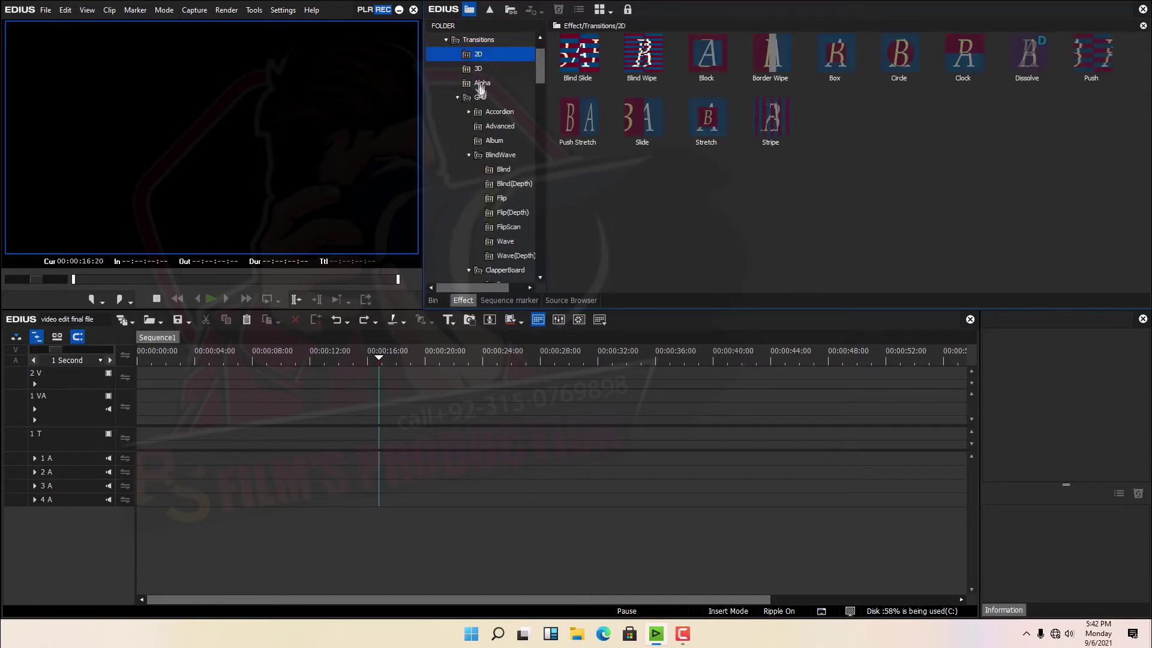
left_click(447, 40)
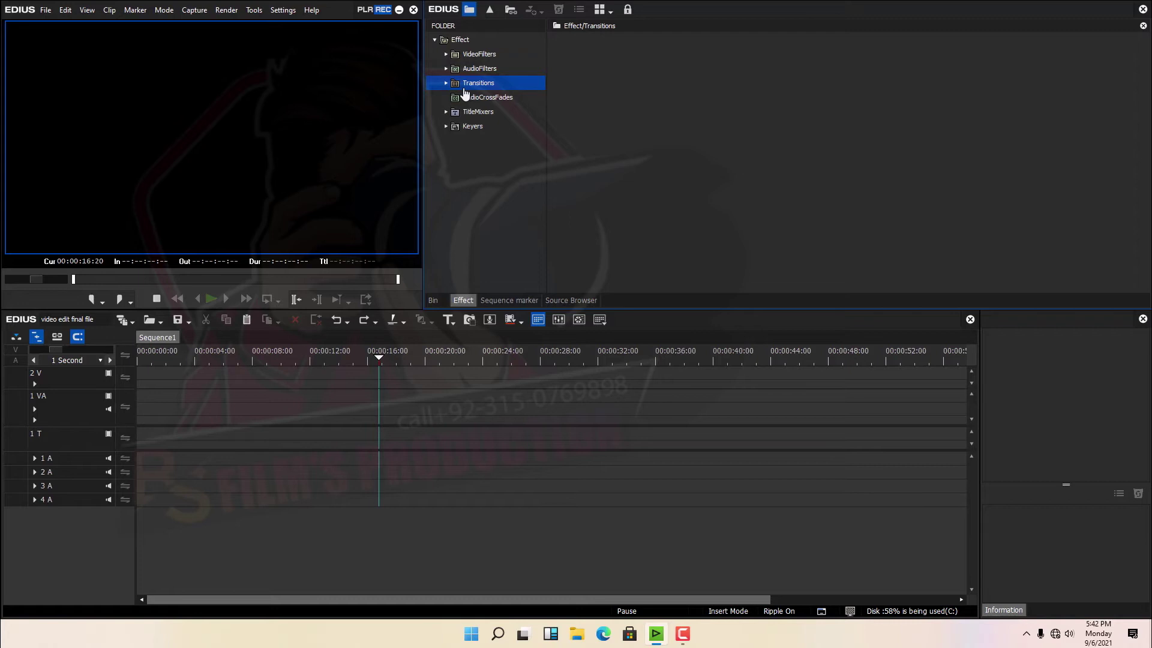
- Examine the title effects in the TitleMixers subfolders, such as Fade Slide B, Slide A, Soft Wipe and Laser, and collapse the folder
left_click(478, 114)
left_click(445, 113)
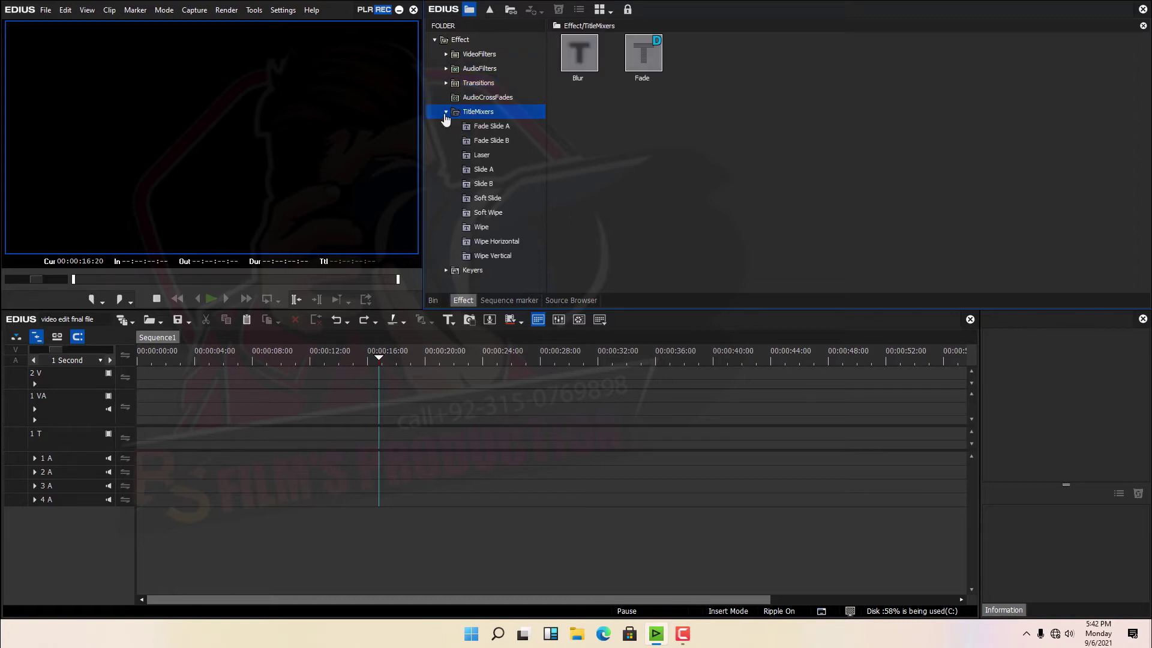
left_click(489, 142)
left_click(484, 169)
left_click(485, 212)
left_click(486, 242)
left_click(477, 140)
left_click(466, 169)
left_click(480, 227)
left_click(474, 154)
left_click(446, 112)
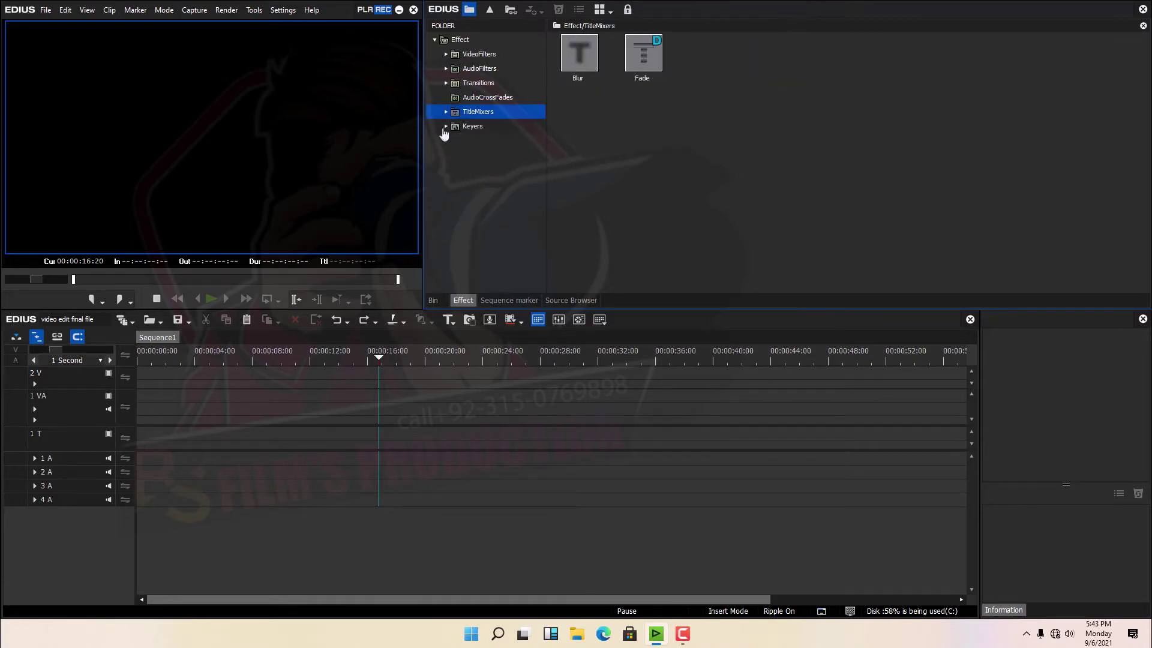
- Examine the Keyers folder and the blend modes in its Blend subfolder, and collapse Keyers again
left_click(445, 126)
left_click(472, 128)
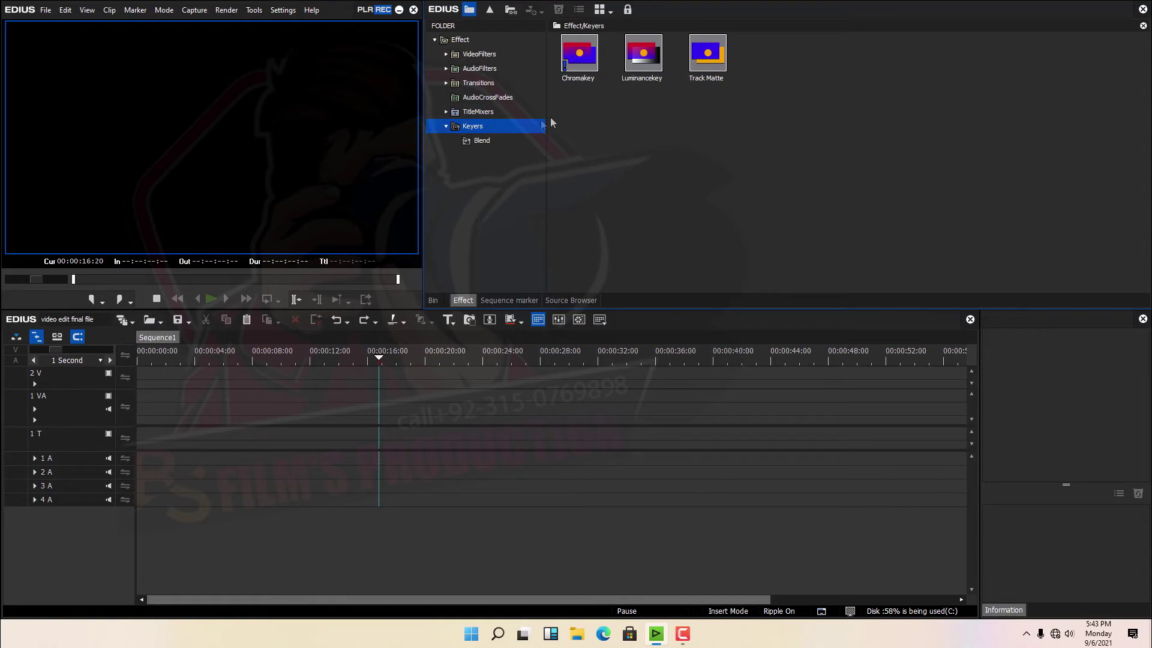
left_click(478, 143)
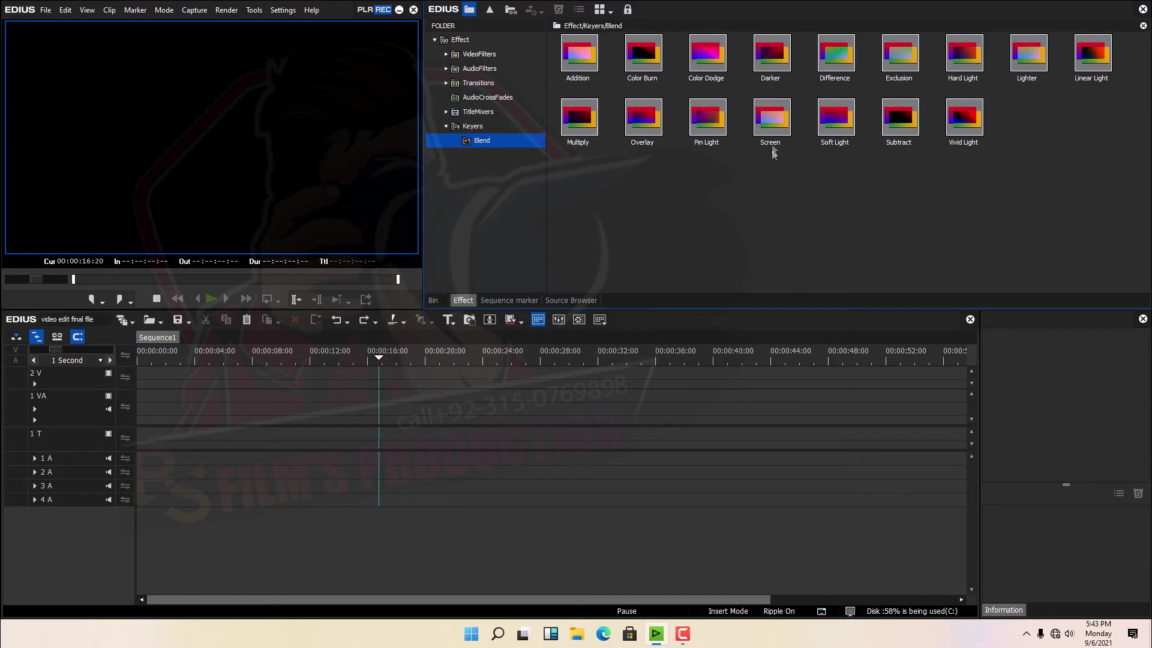
mouse_move(772, 144)
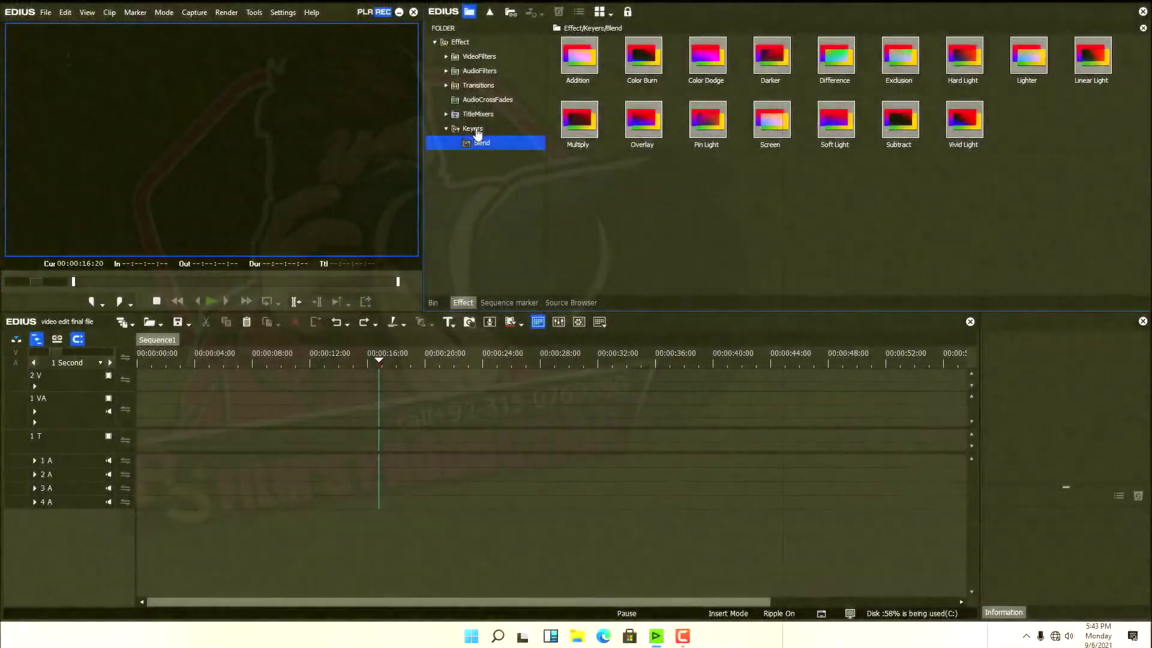
left_click(473, 127)
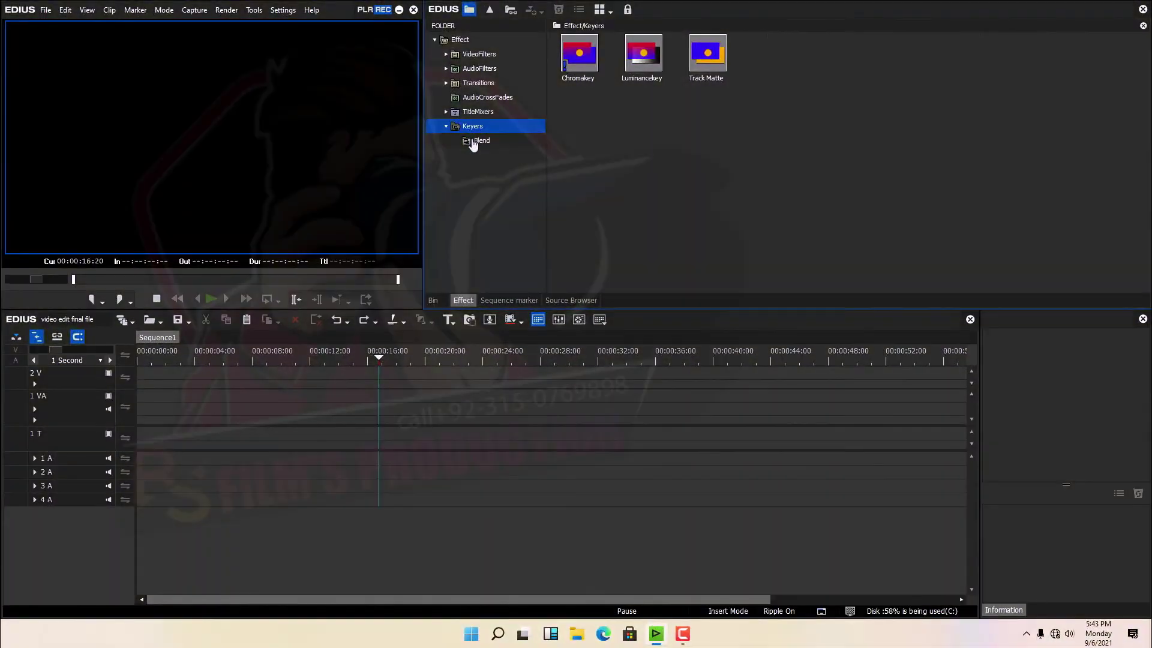
left_click(477, 139)
left_click(473, 127)
left_click(453, 129)
left_click(483, 141)
left_click(482, 141)
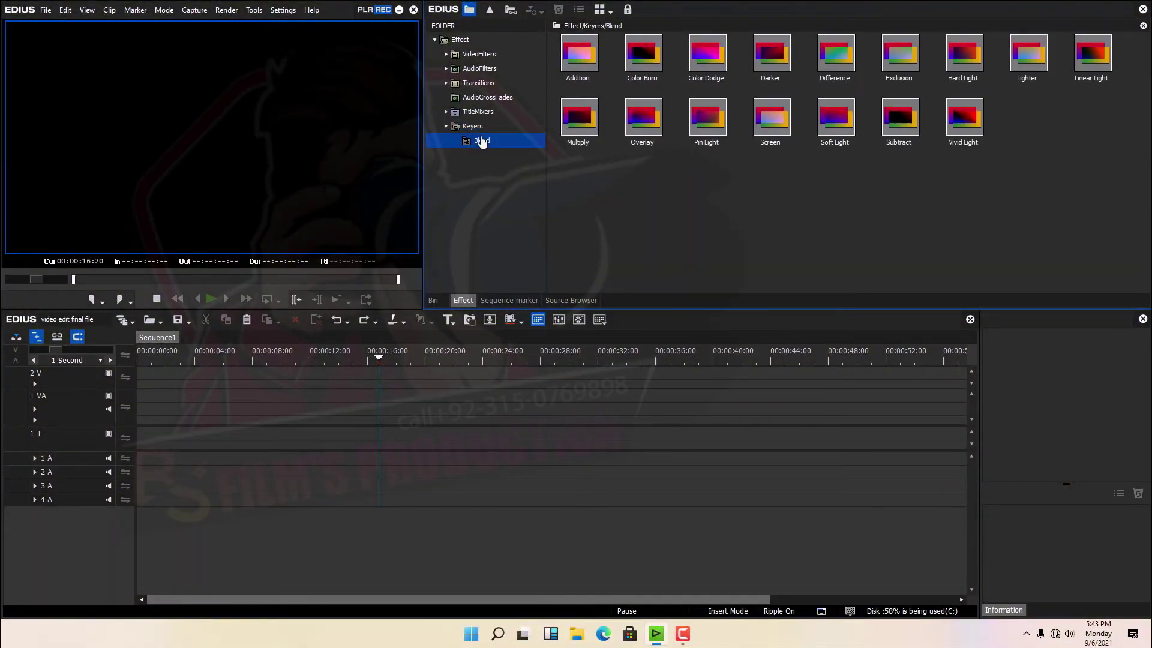
left_click(446, 126)
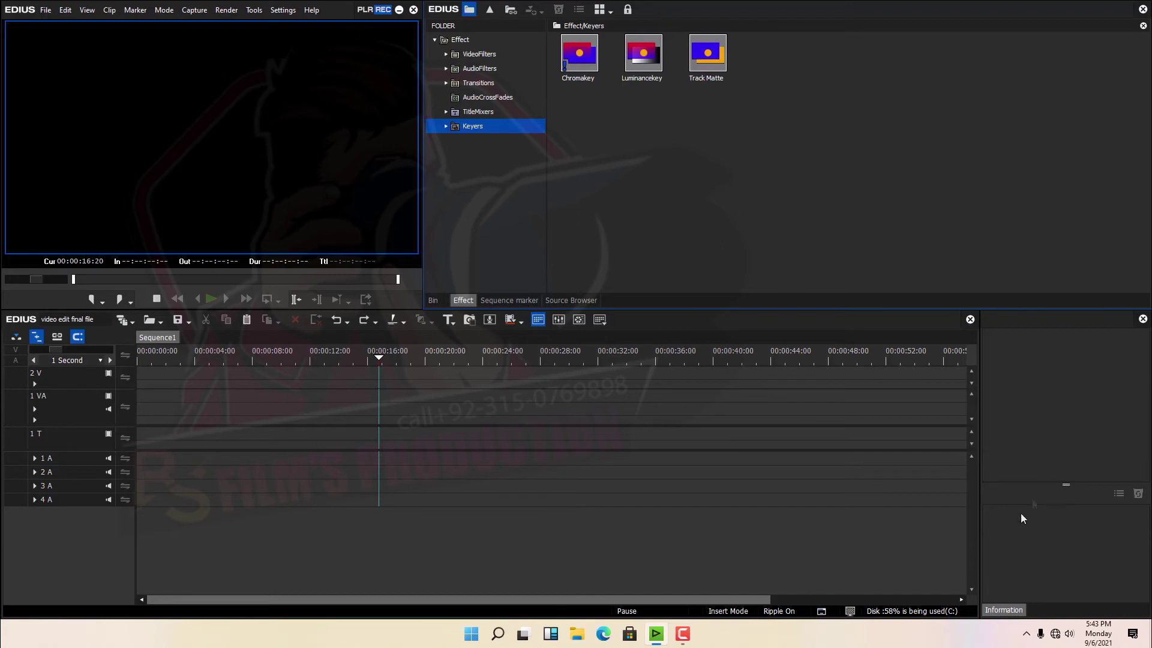
- Dock the Information palette in the group with Bin and Effect and widen the timeline window to the screen edge
left_click_drag(997, 616, 492, 301)
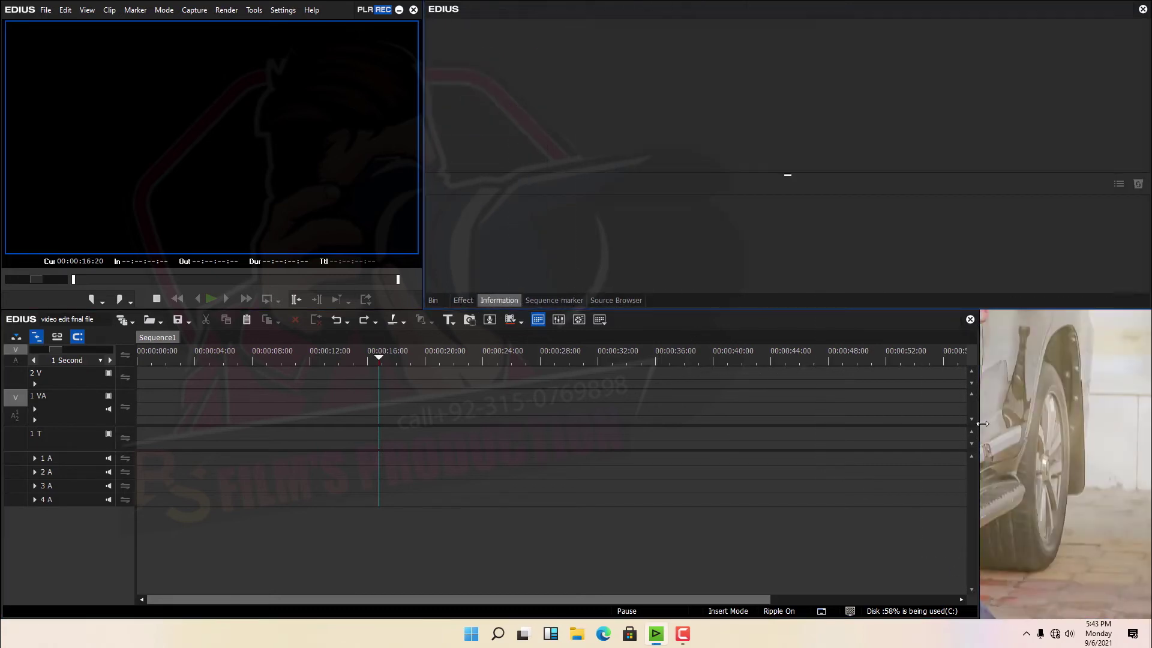
left_click_drag(978, 418, 1150, 418)
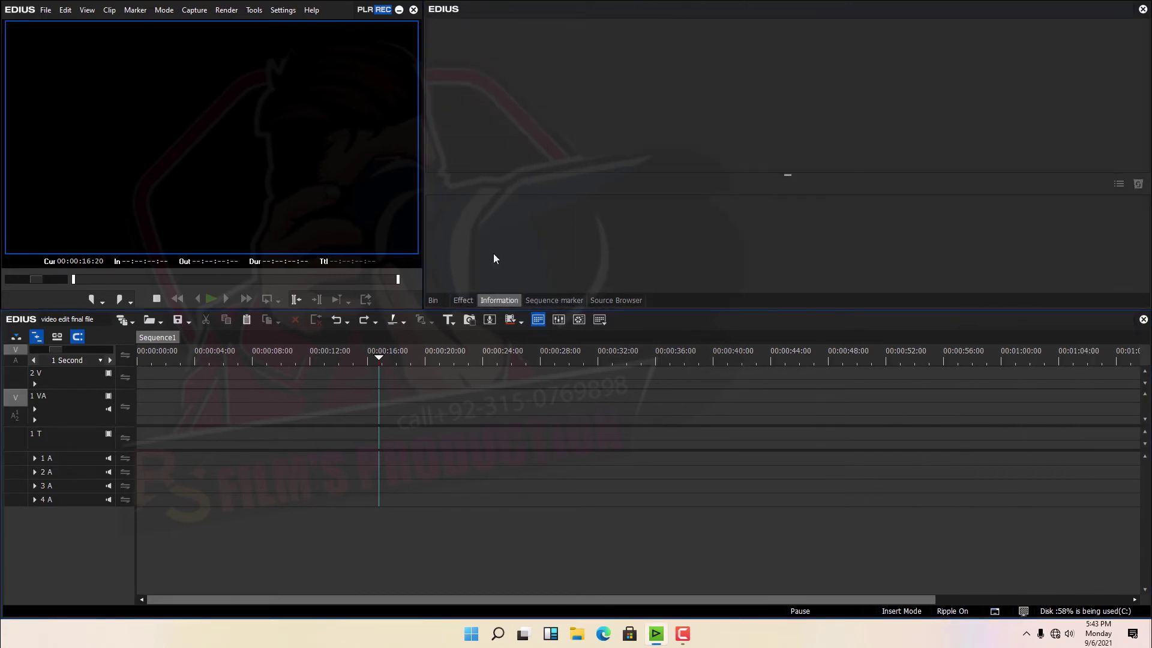
left_click(463, 300)
left_click(496, 301)
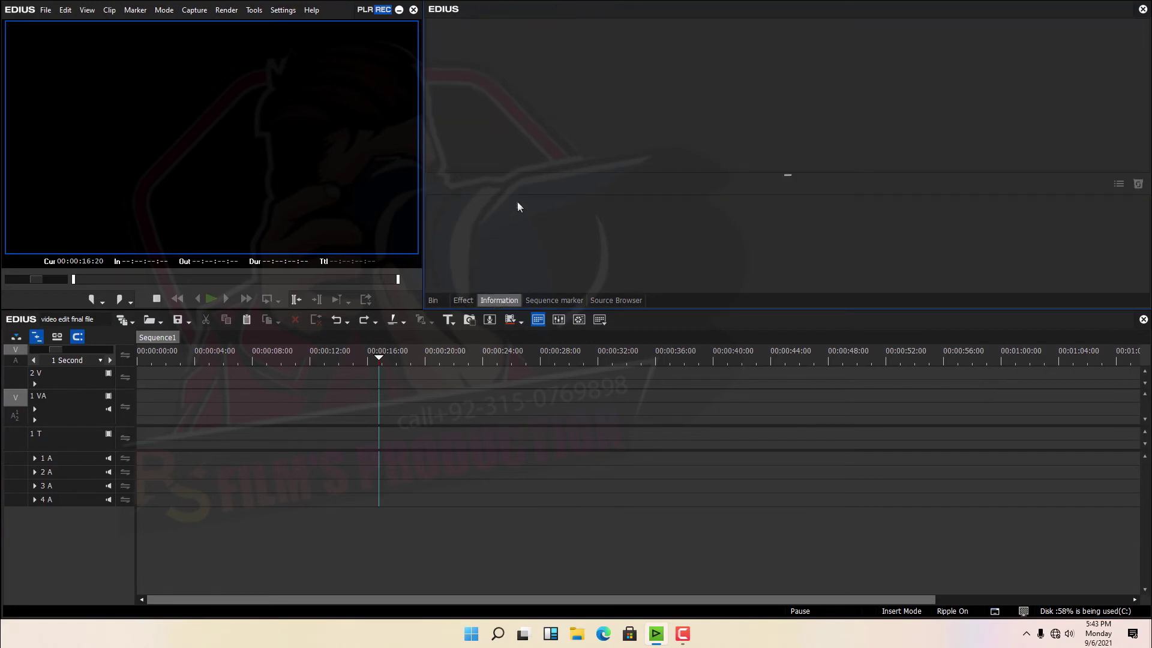
- Move the timeline cursor within the first seconds of the empty sequence, ending at 00:00:09:09
left_click_drag(303, 358, 286, 359)
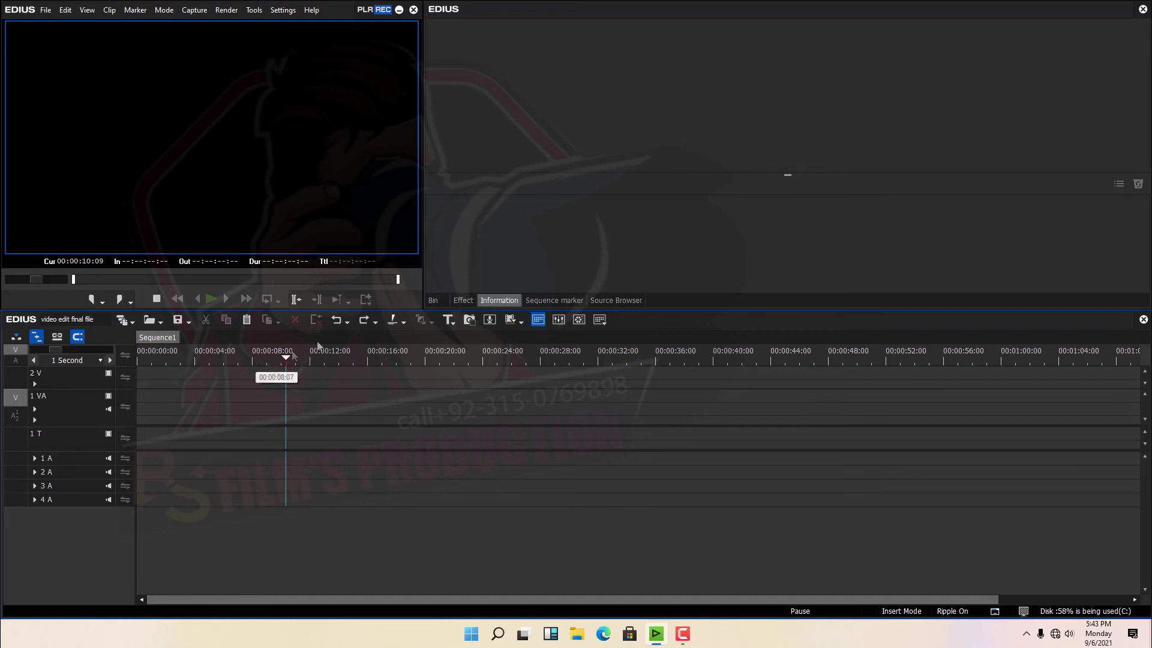
left_click(499, 304)
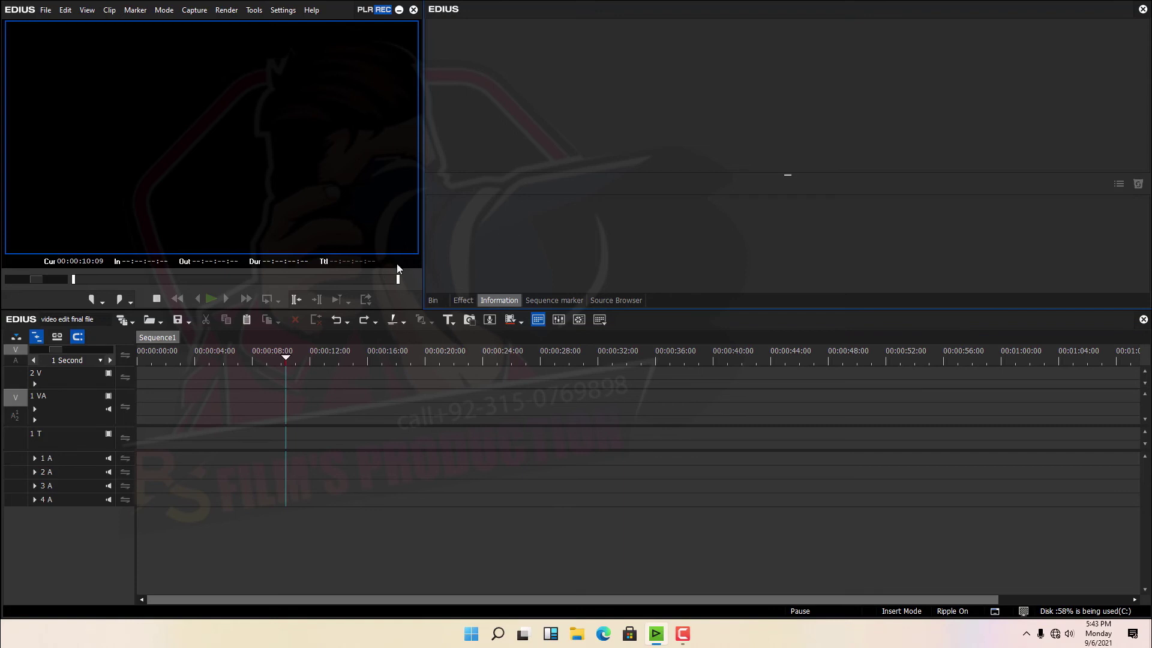
left_click_drag(296, 352, 224, 368)
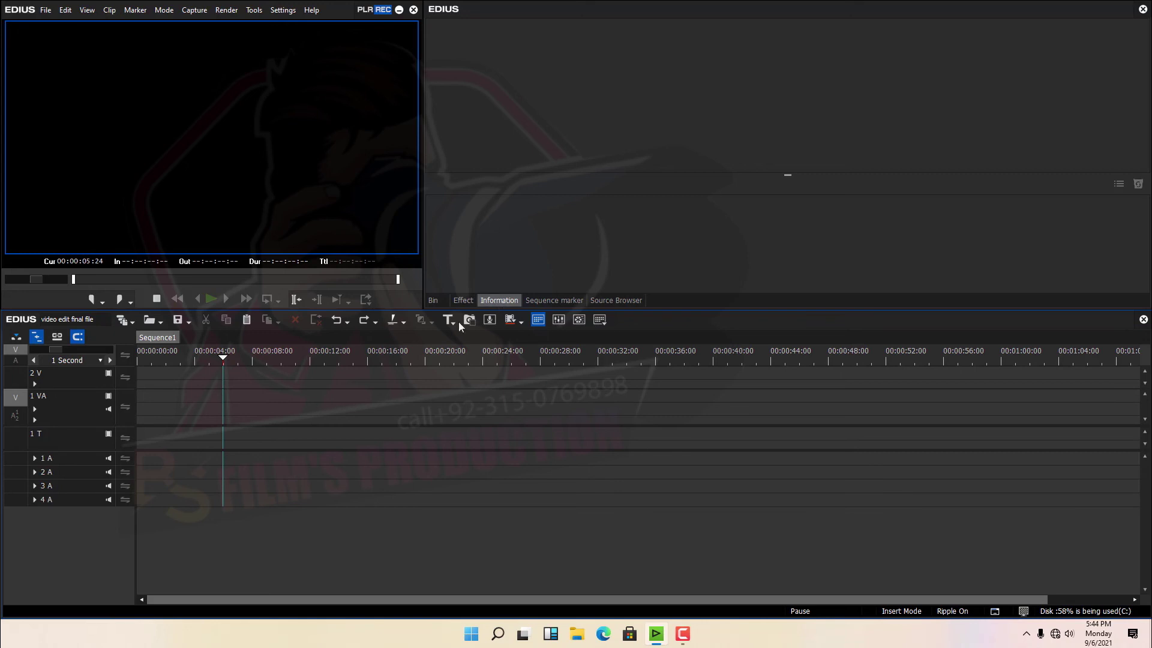
left_click(271, 360)
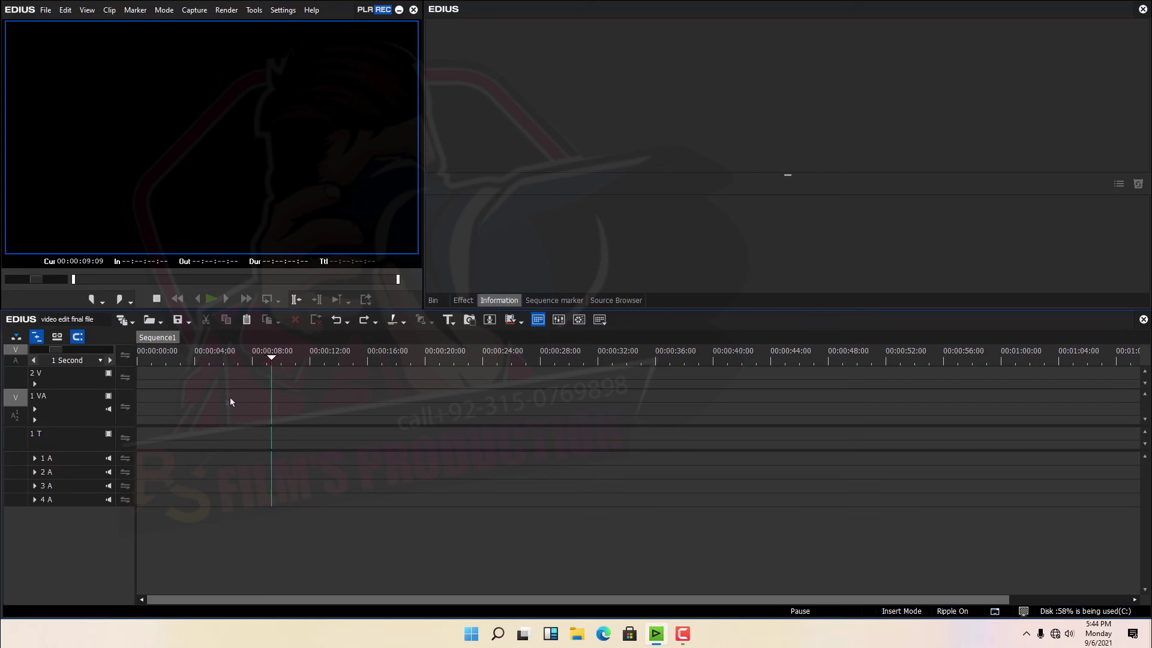
- Show the clips of the came 01 bin and move the timeline cursor to 00:00:38:11
left_click(498, 299)
left_click(468, 301)
left_click(434, 301)
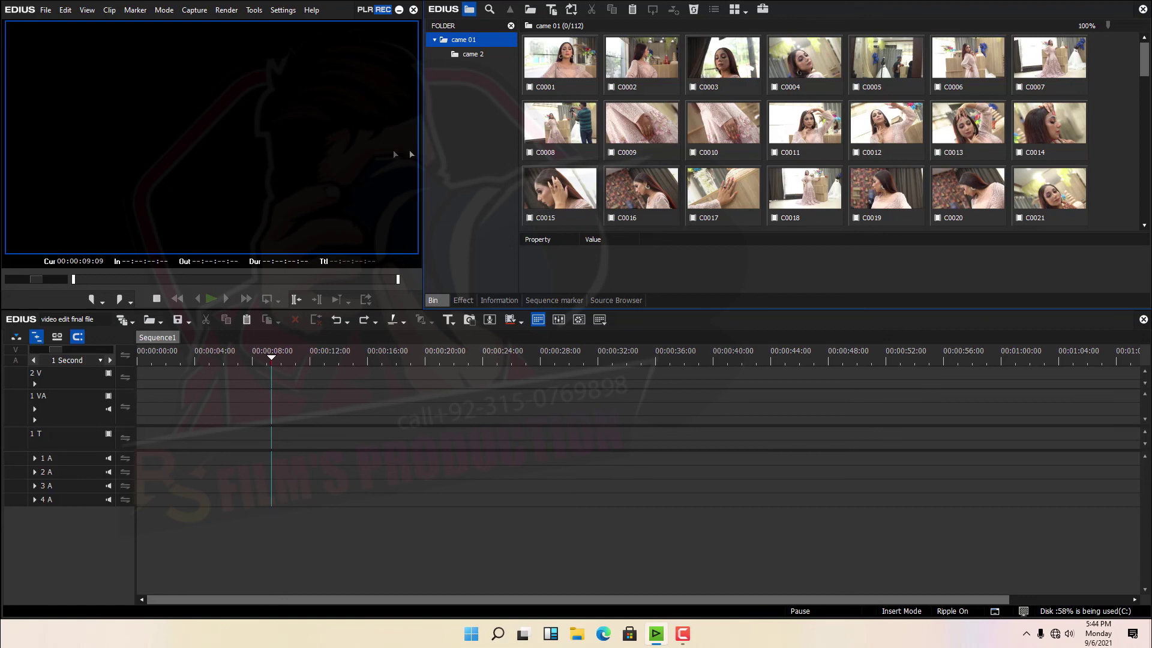
left_click_drag(269, 359, 692, 367)
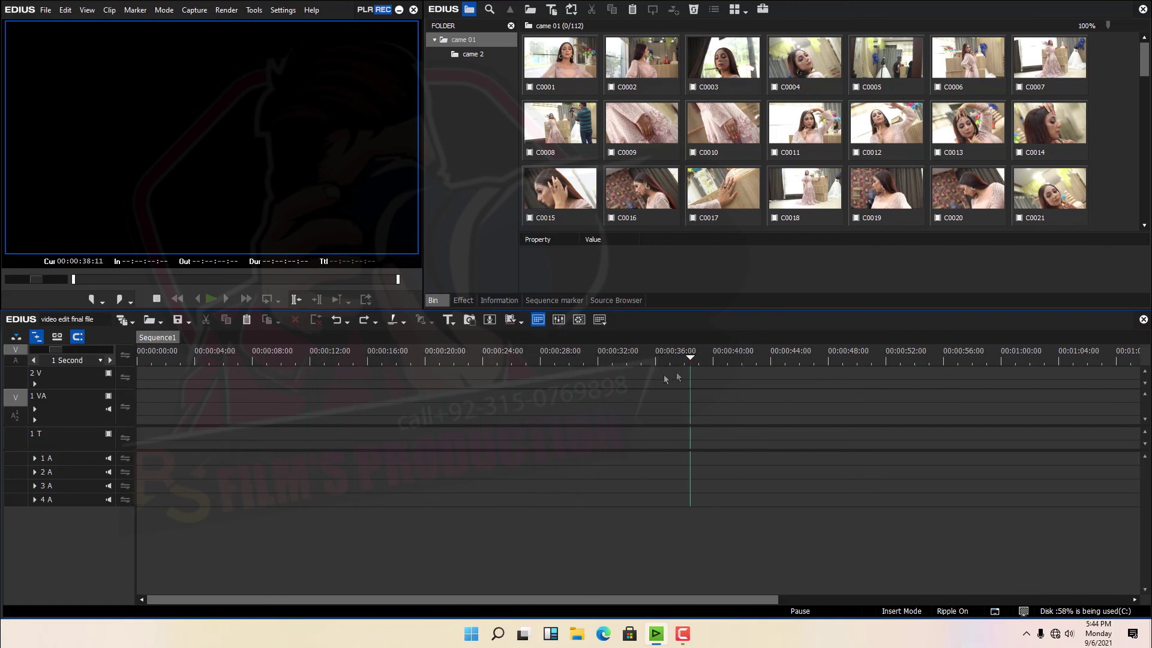